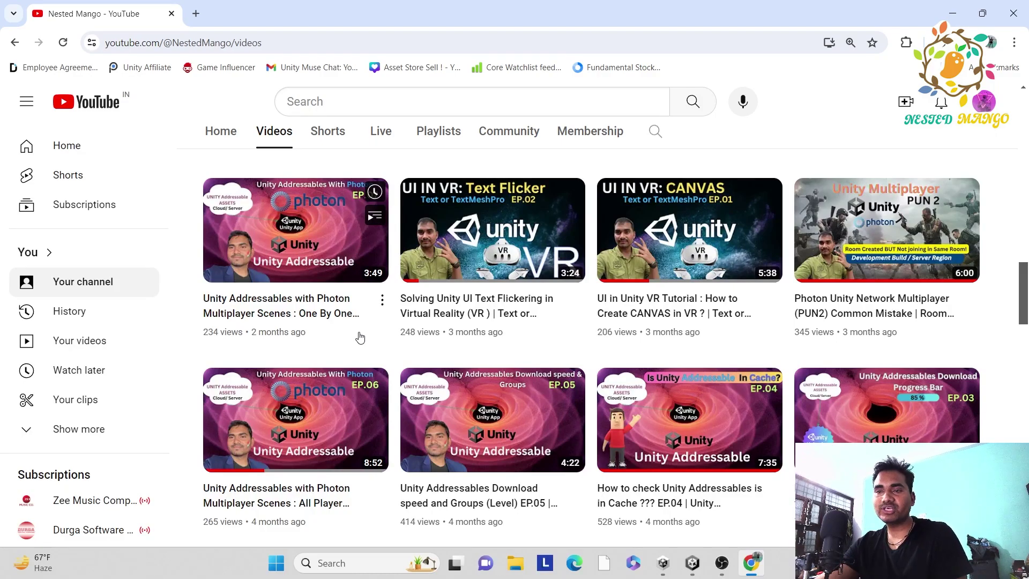
# Step: Scroll through the YouTube channel's Addressables tutorial videos, then switch to the Unity project
pyautogui.scroll(-5, 482, 408)
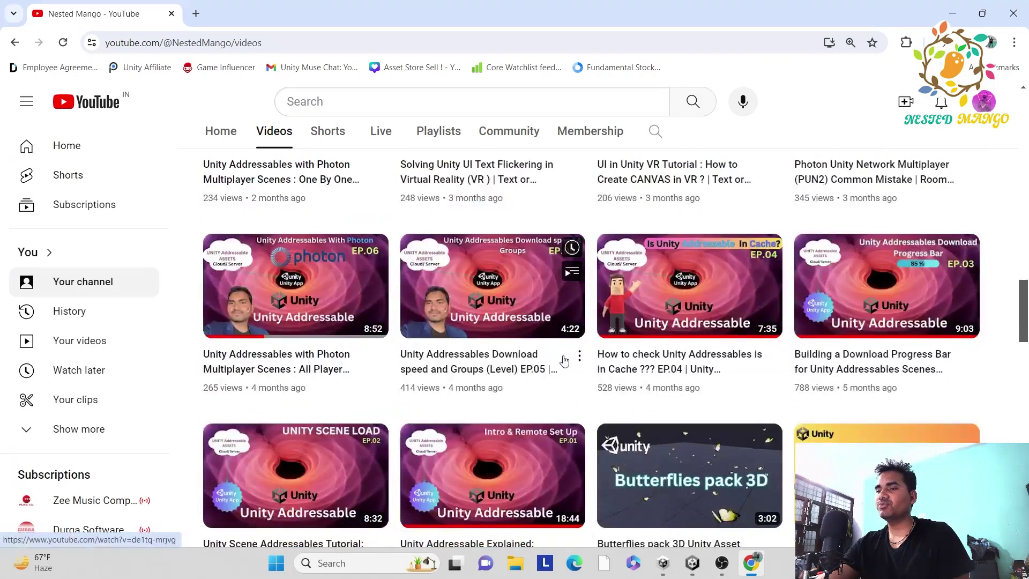
pyautogui.scroll(5, 441, 418)
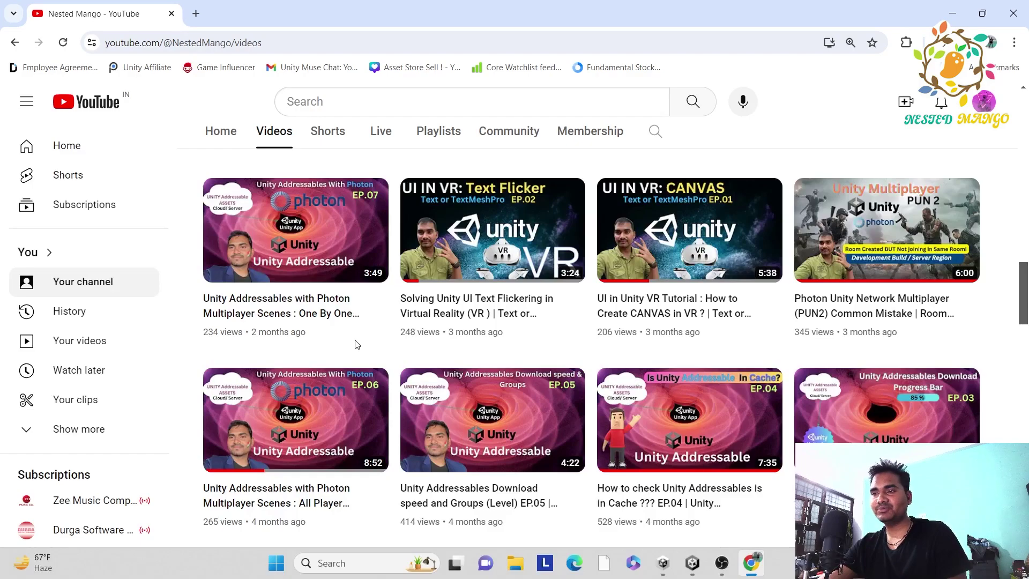
pyautogui.scroll(1, 358, 344)
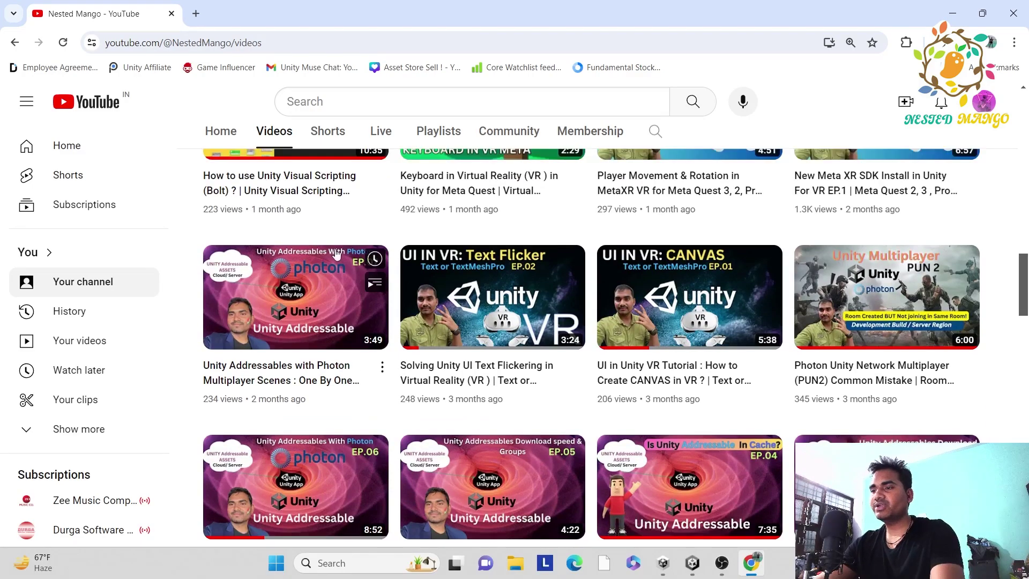
pyautogui.hotkey('alt', 'Tab')
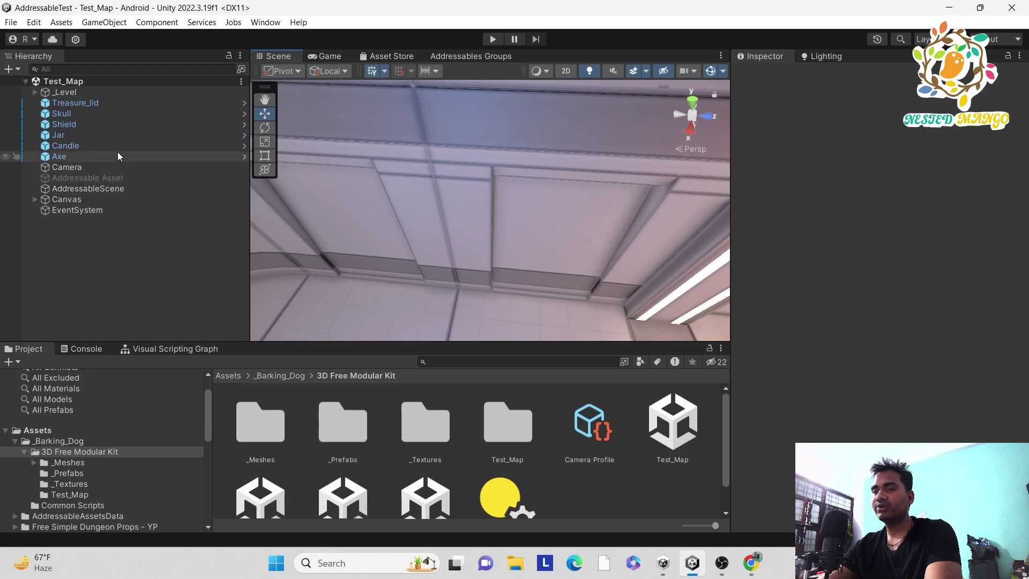
# Step: Inspect the Scene 2 Addressables group's remote build and load paths, then return to the Scene view
pyautogui.scroll(-1, 538, 457)
pyautogui.scroll(1, 537, 452)
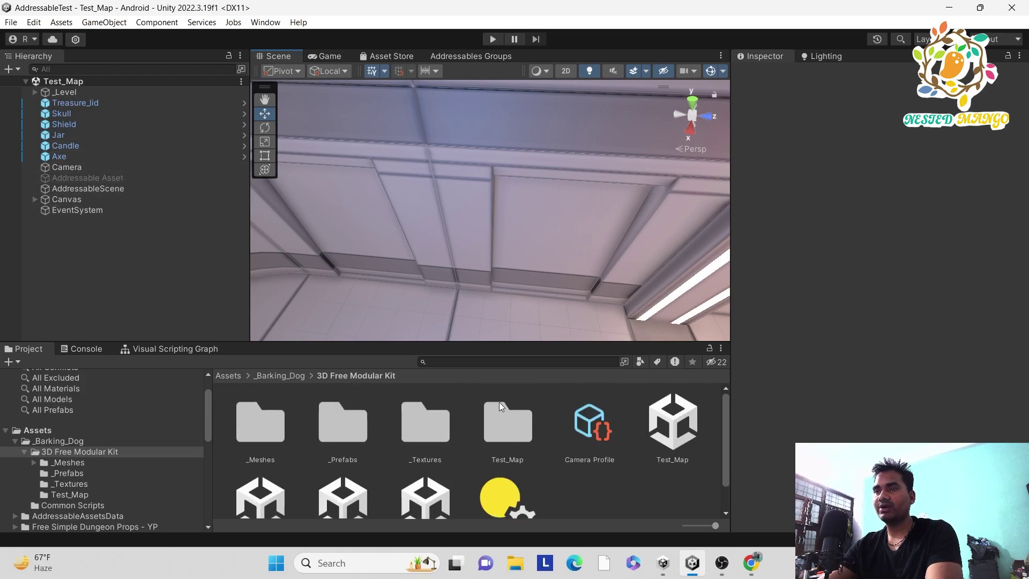
pyautogui.click(471, 56)
pyautogui.click(296, 142)
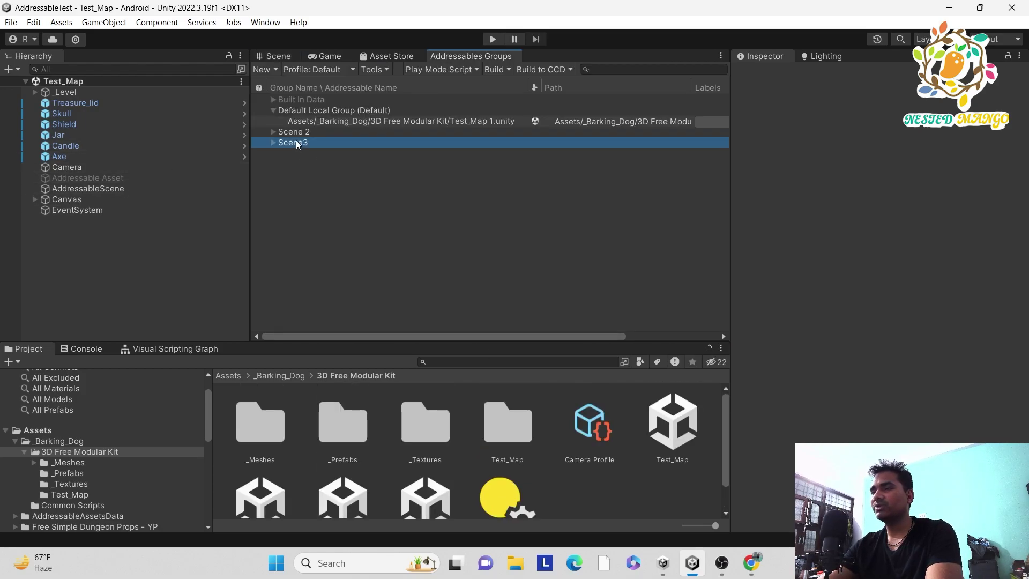
pyautogui.click(296, 135)
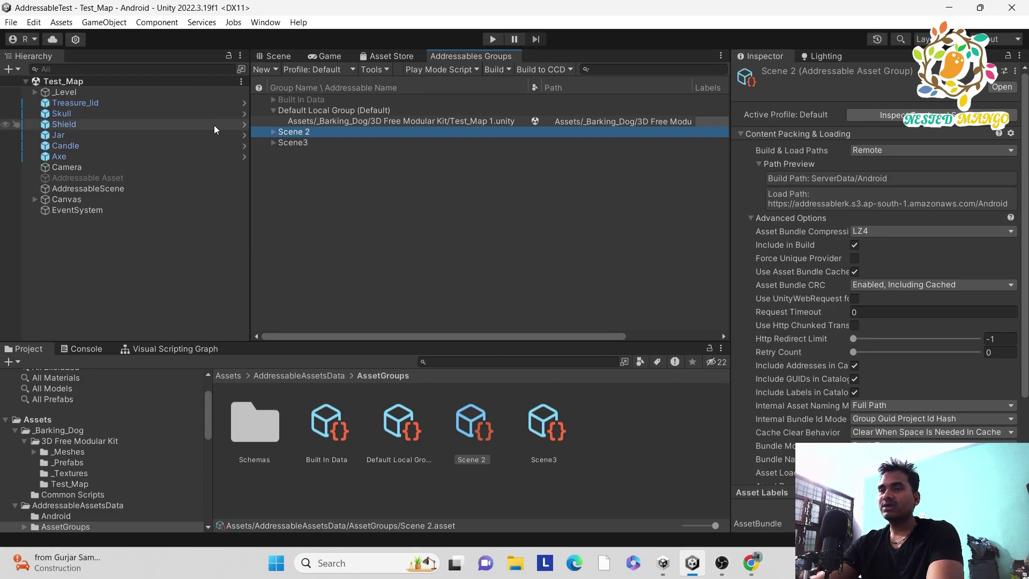
pyautogui.click(276, 58)
# Step: Run Play mode, expand the loaded Test_Map 1 in the Hierarchy, then stop playing
pyautogui.click(497, 38)
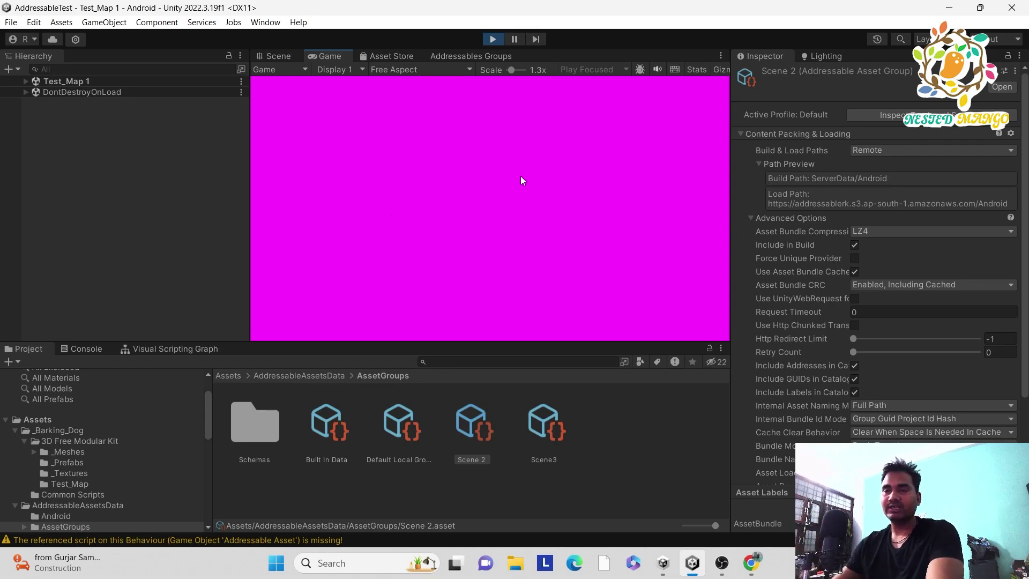
pyautogui.click(24, 82)
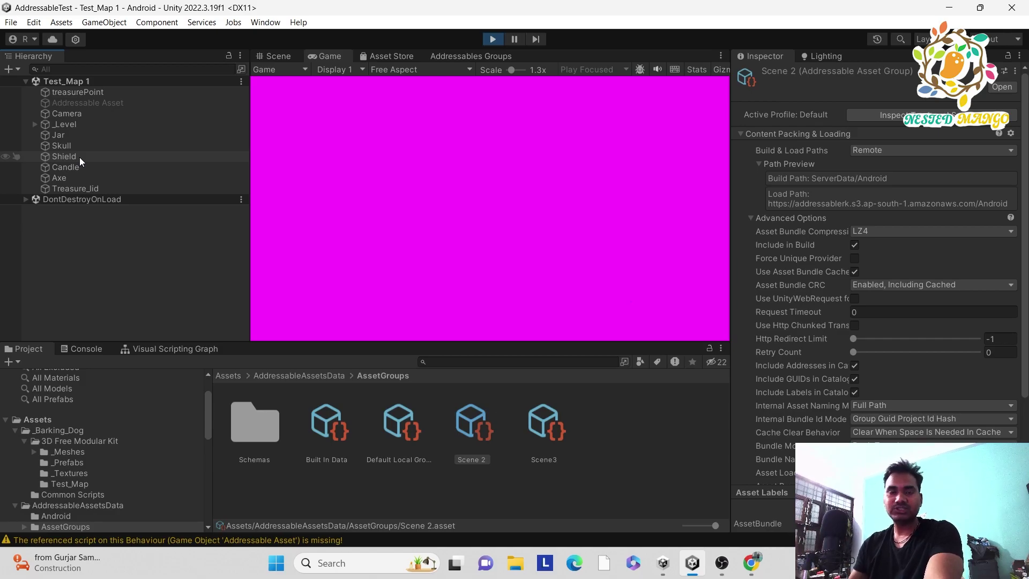
pyautogui.click(490, 38)
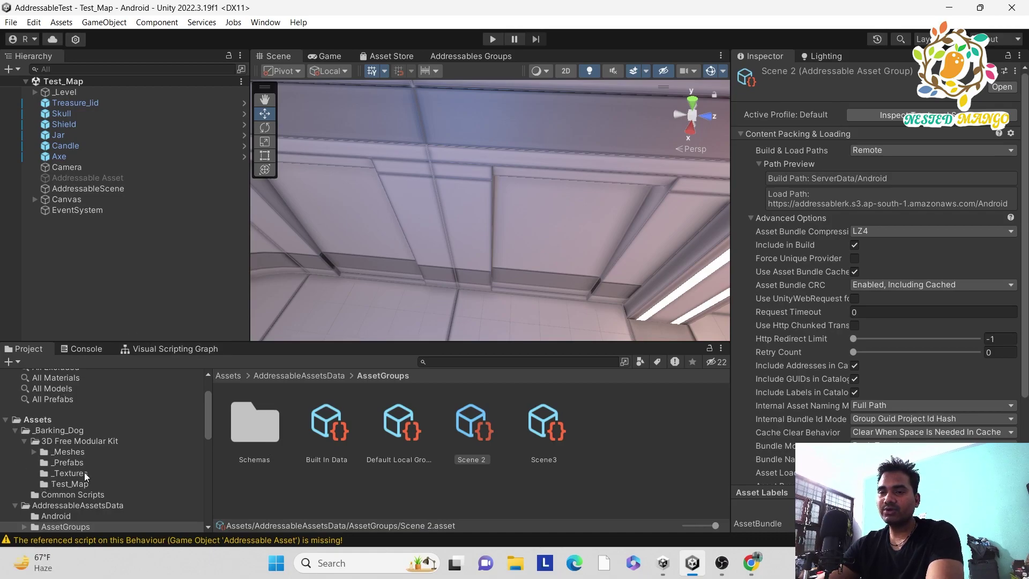
# Step: Open the Test_Map 1 scene, add an empty GameObject, and save the scene
pyautogui.click(80, 440)
pyautogui.click(260, 469)
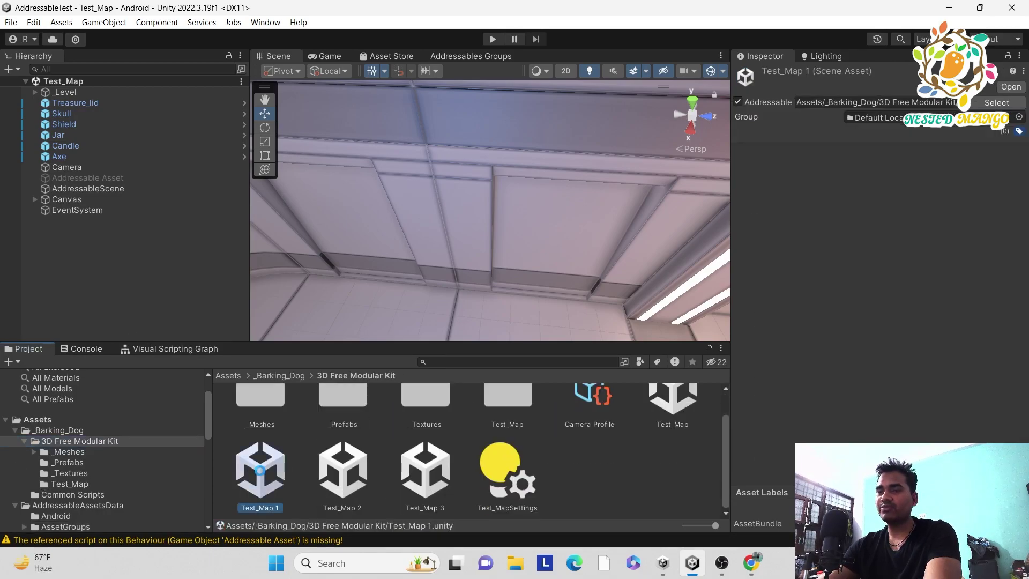
pyautogui.doubleClick(260, 469)
pyautogui.rightClick(117, 244)
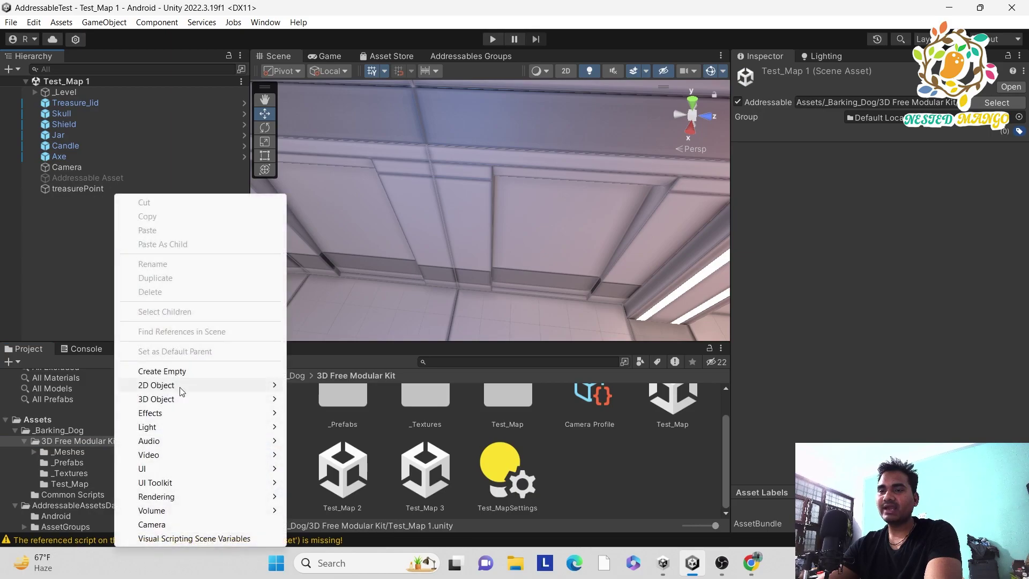
pyautogui.click(175, 371)
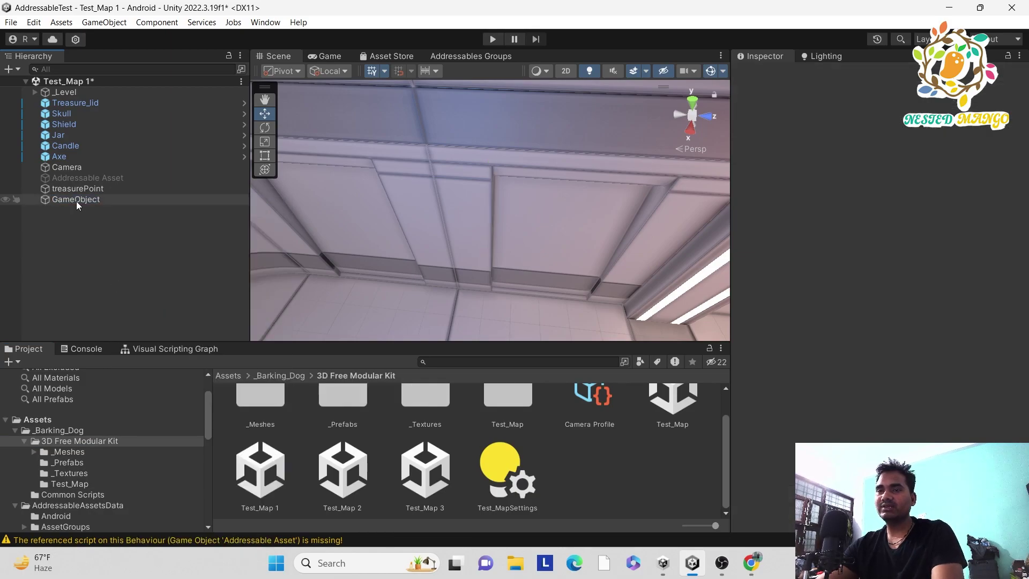
pyautogui.hotkey('ctrl', 's')
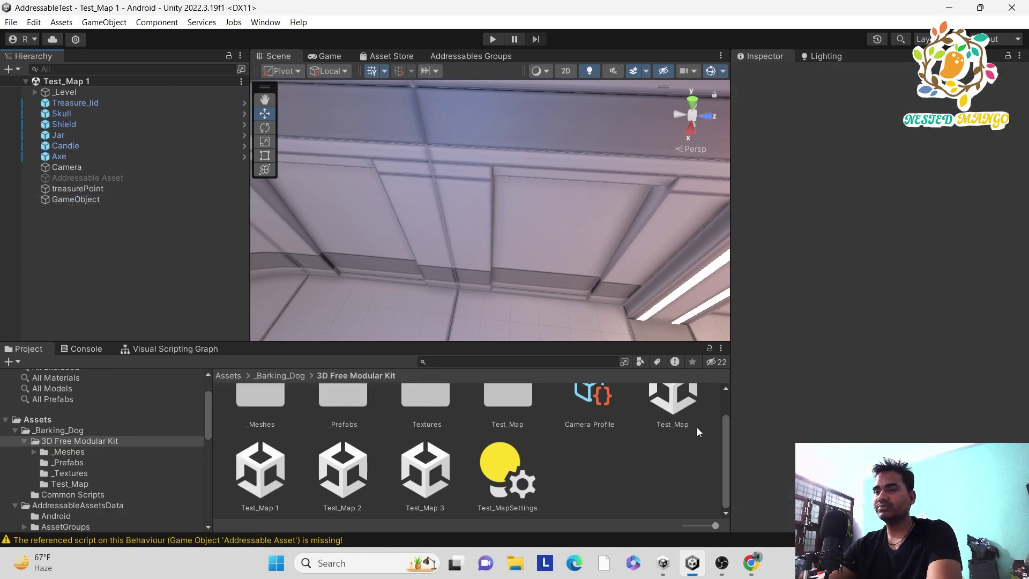
# Step: Reopen Test_Map and test-play it, checking that Test_Map 1 loads before stopping
pyautogui.scroll(2, 694, 427)
pyautogui.doubleClick(682, 414)
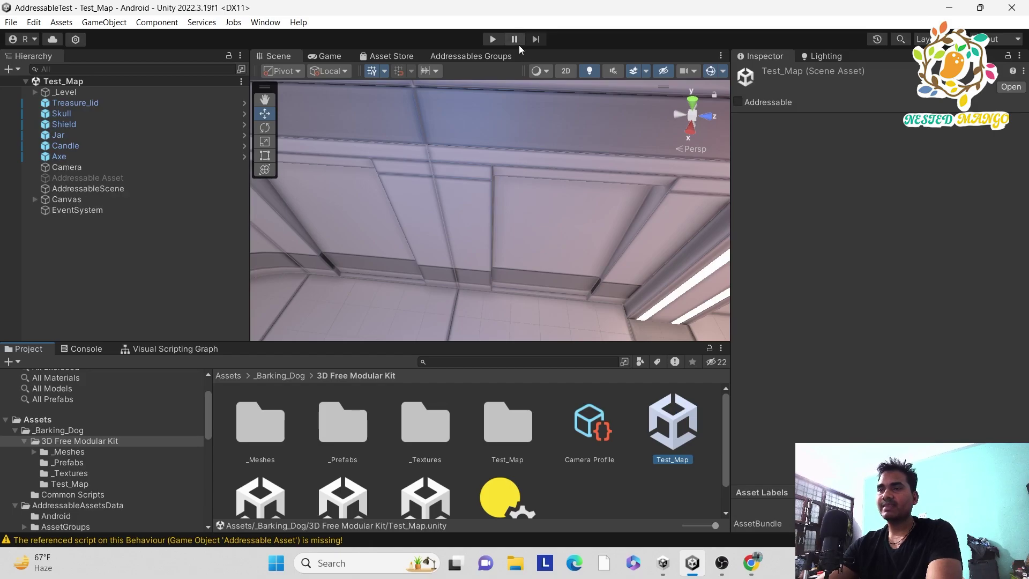
pyautogui.click(491, 39)
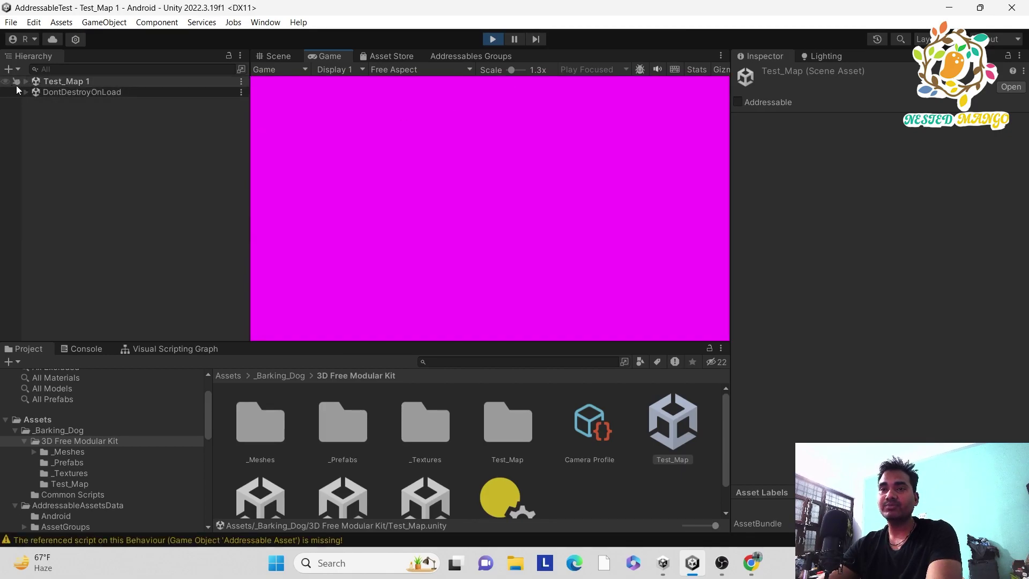
pyautogui.click(25, 81)
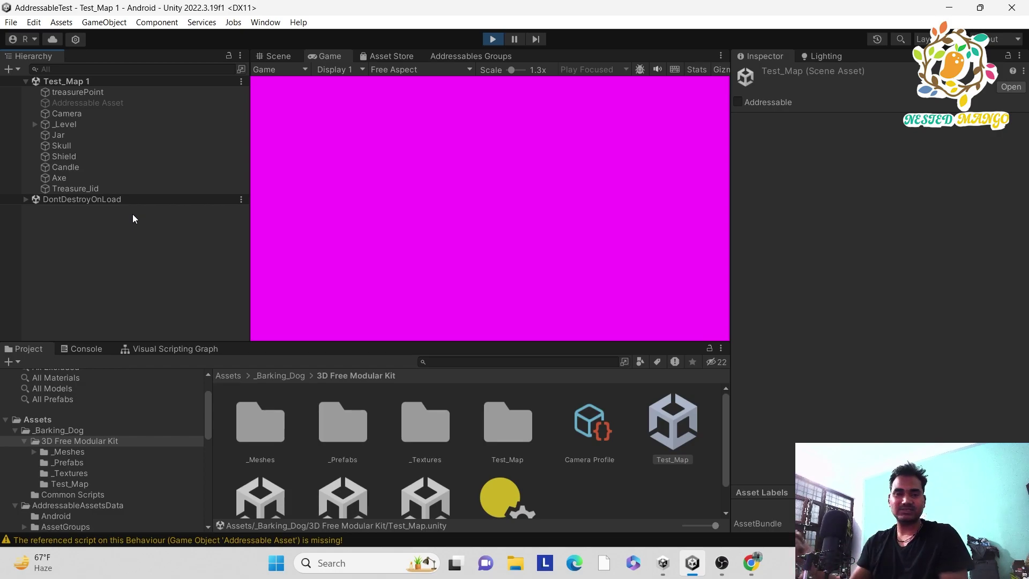
pyautogui.click(493, 39)
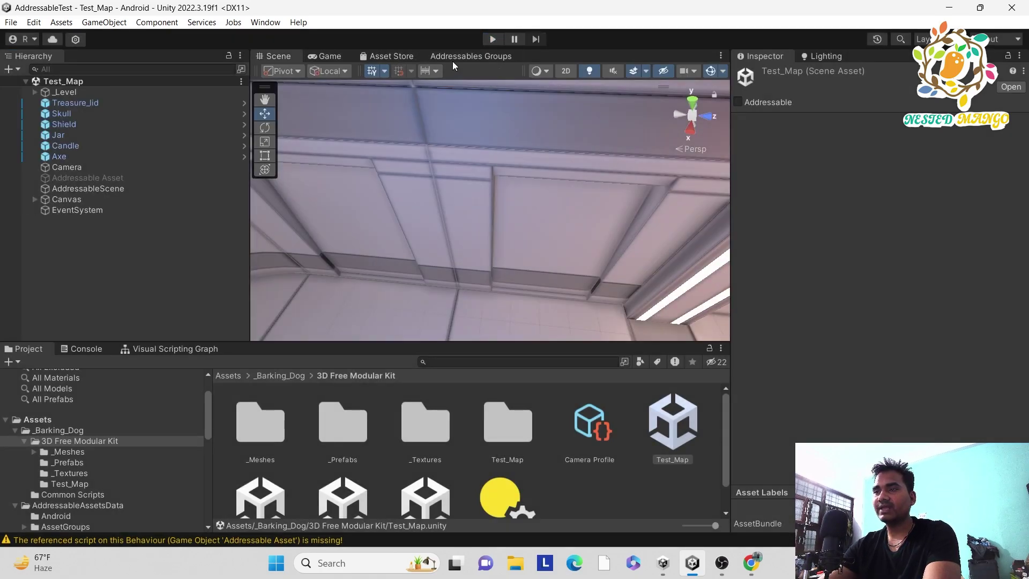
# Step: Set the Addressables Play Mode Script to 'Use Asset Database (fastest)' and return to the Scene view
pyautogui.click(453, 59)
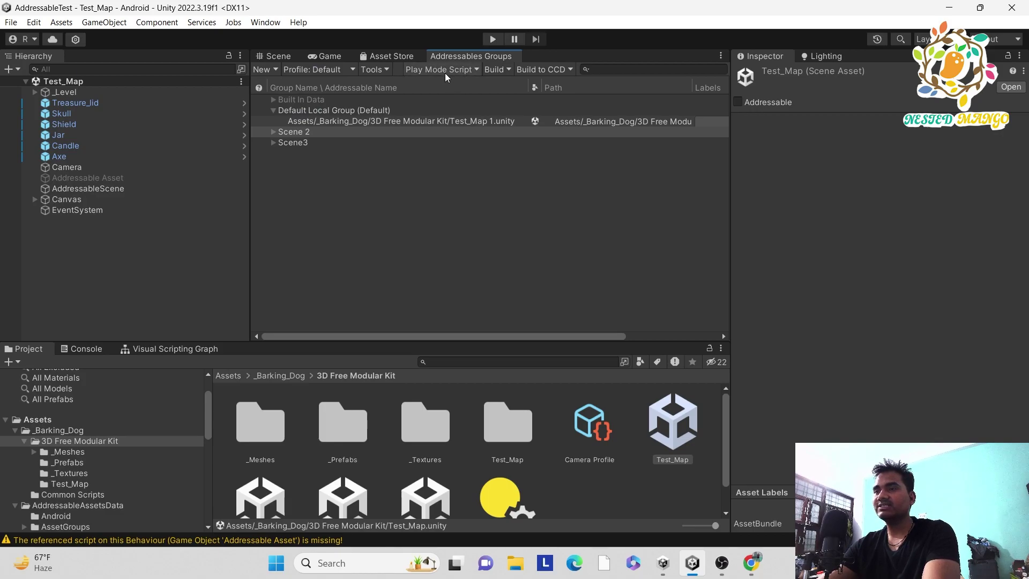
pyautogui.click(457, 67)
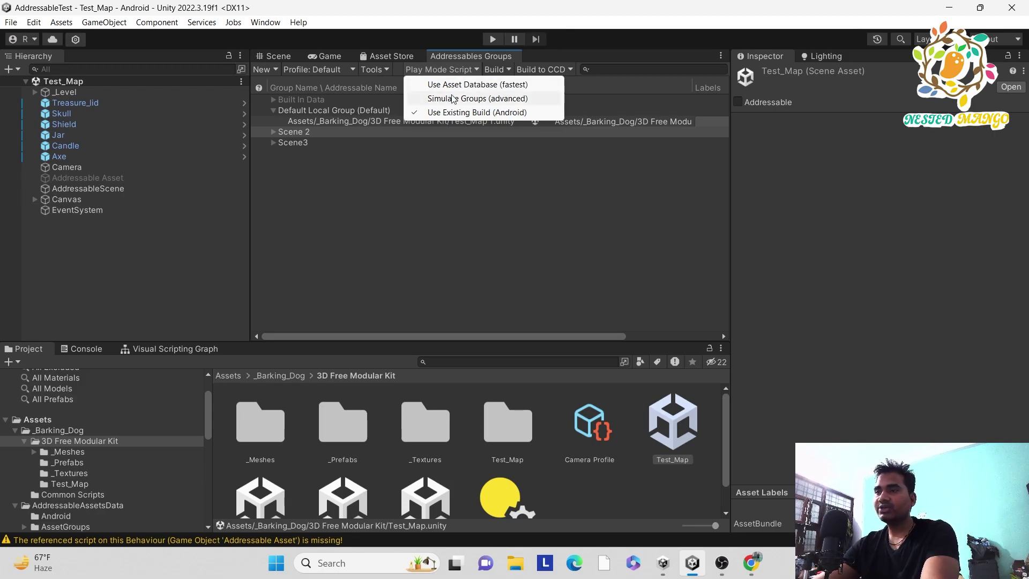
pyautogui.click(492, 84)
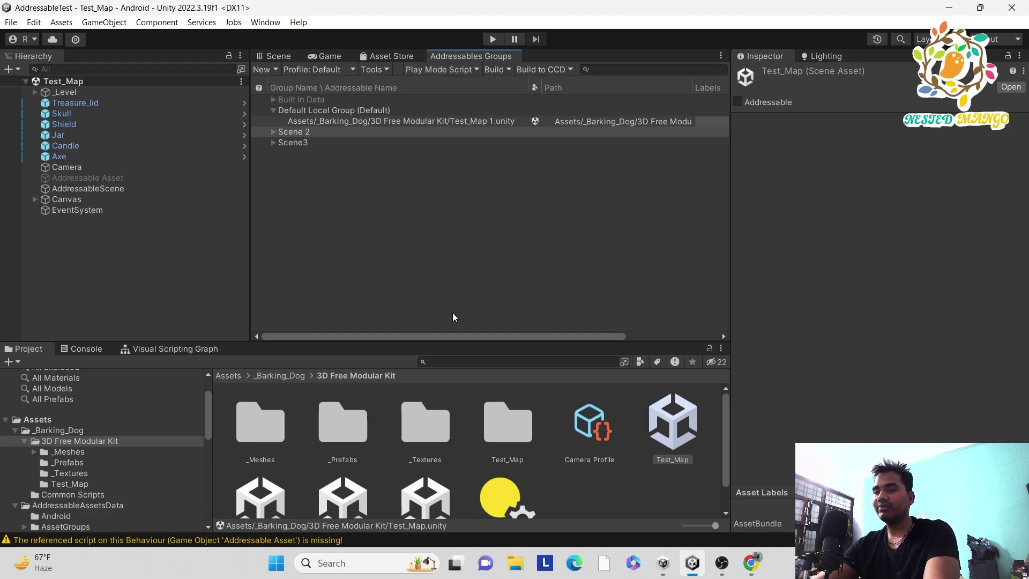
pyautogui.scroll(-2, 293, 481)
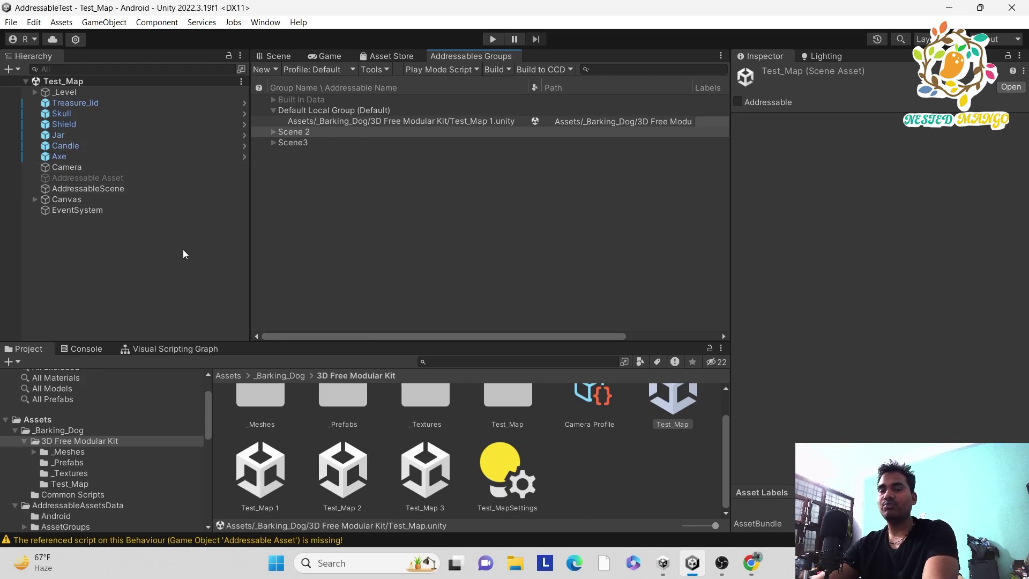
pyautogui.click(278, 56)
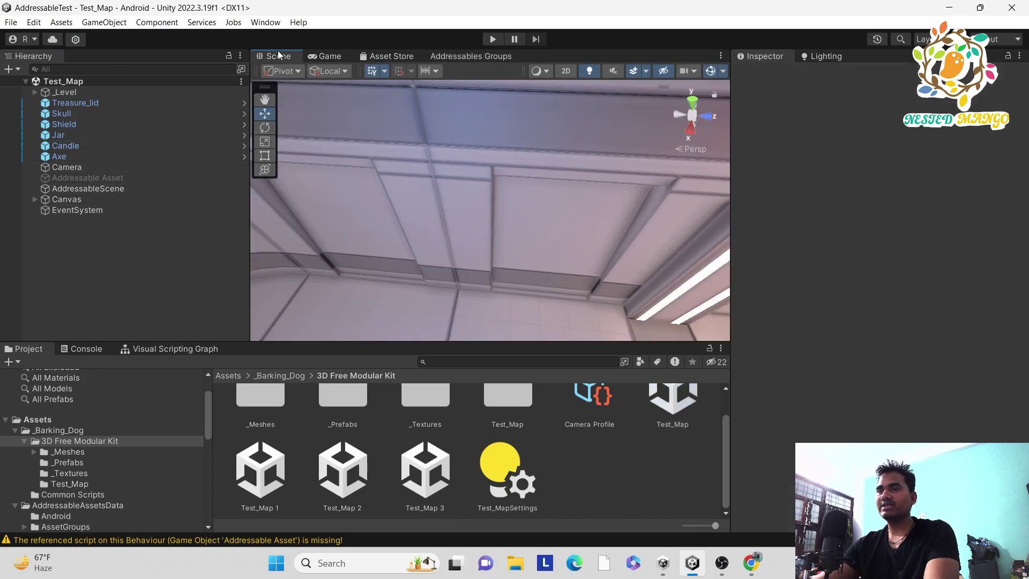
pyautogui.click(494, 38)
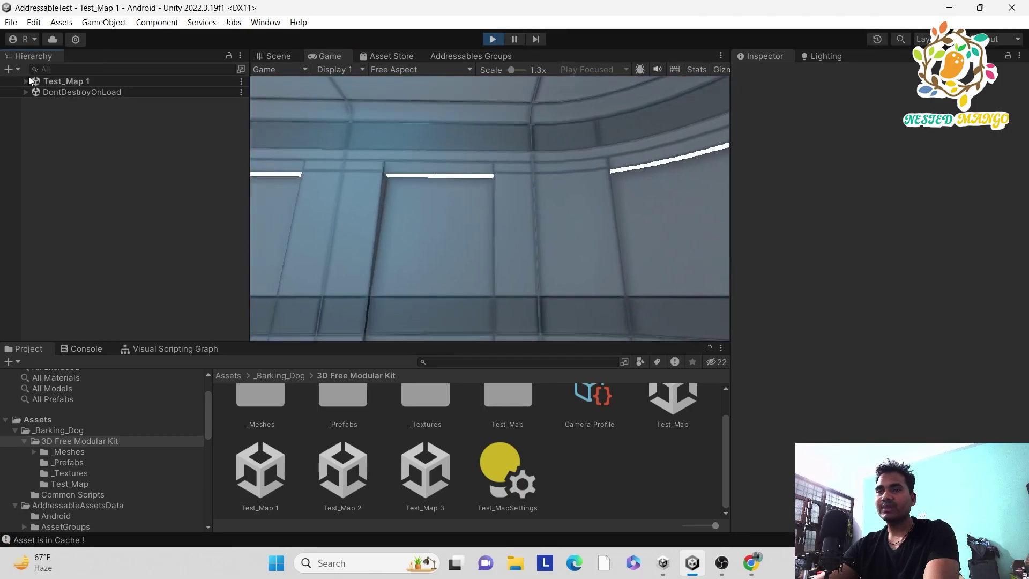
pyautogui.click(23, 81)
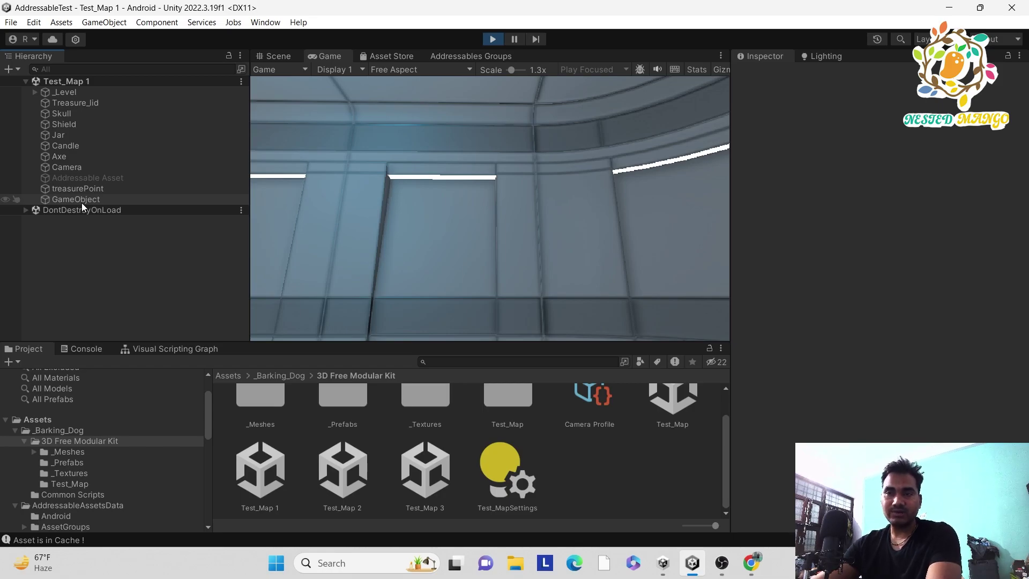
pyautogui.click(501, 40)
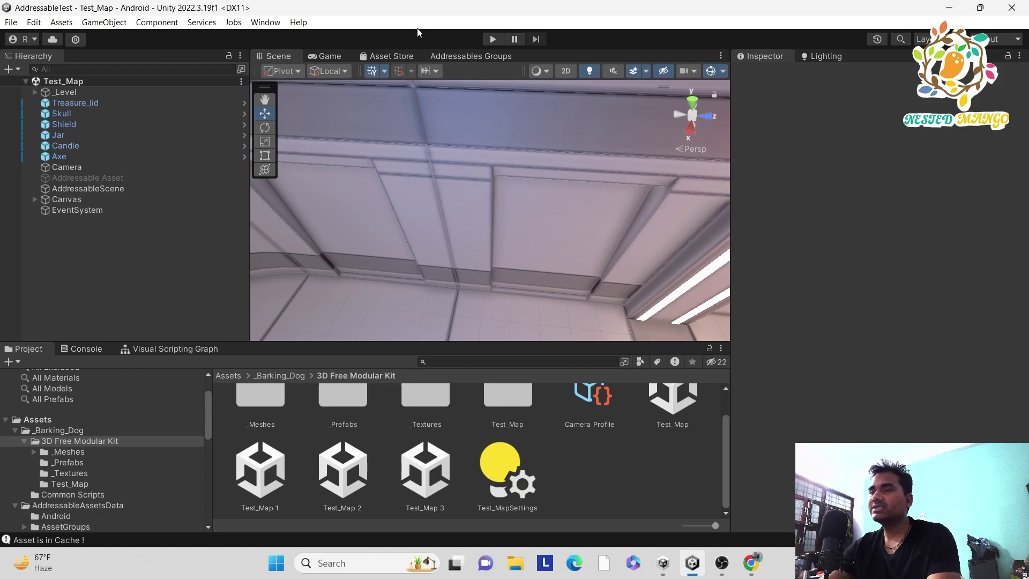
# Step: Show the Scene3 group's settings, keeping its Build & Load Paths on Remote
pyautogui.click(471, 56)
pyautogui.click(316, 143)
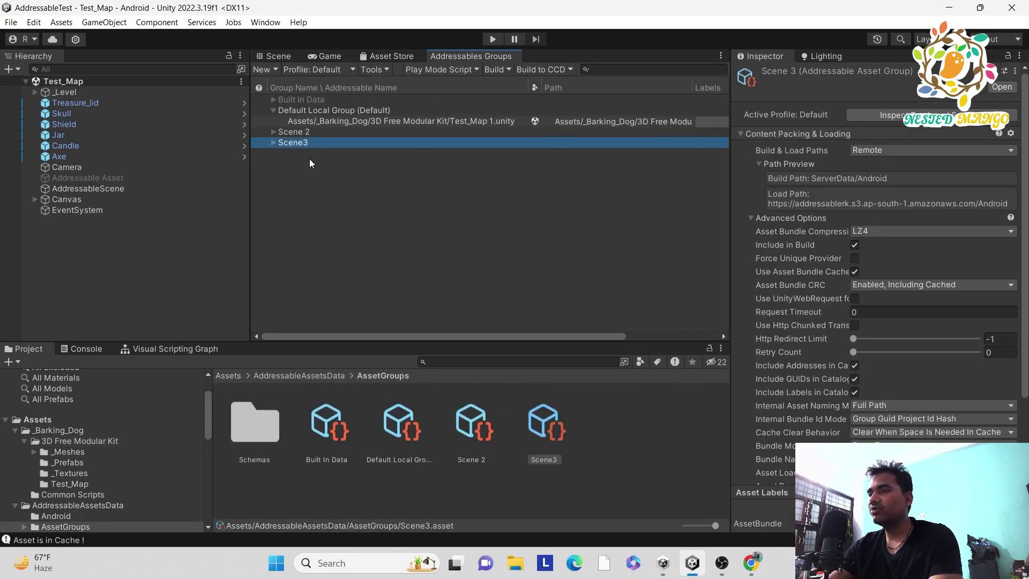
pyautogui.click(872, 152)
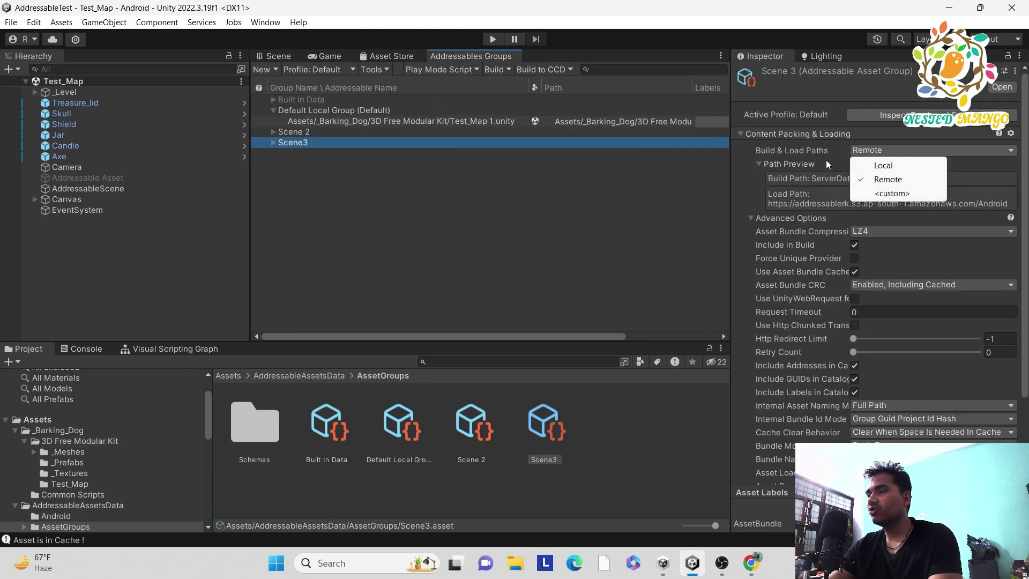
pyautogui.click(879, 150)
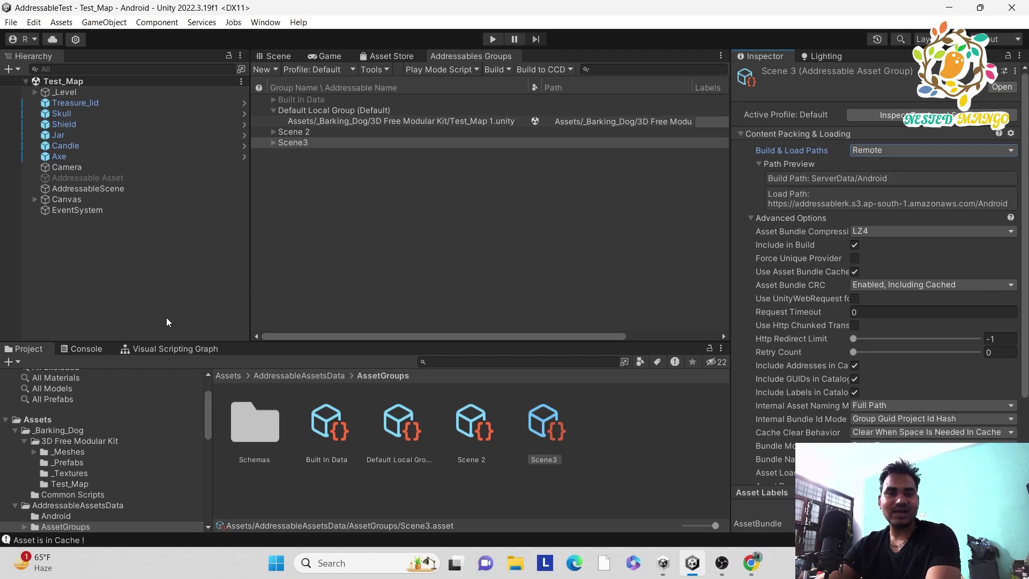
# Step: Switch to Chrome and scroll the channel's Videos tab back up to the latest uploads
pyautogui.click(751, 563)
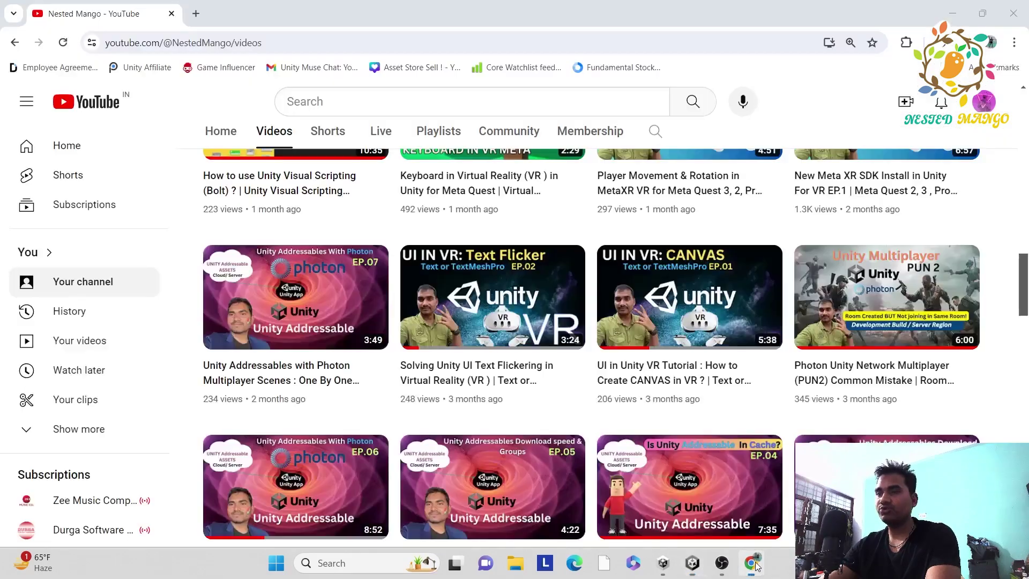
pyautogui.scroll(7, 619, 290)
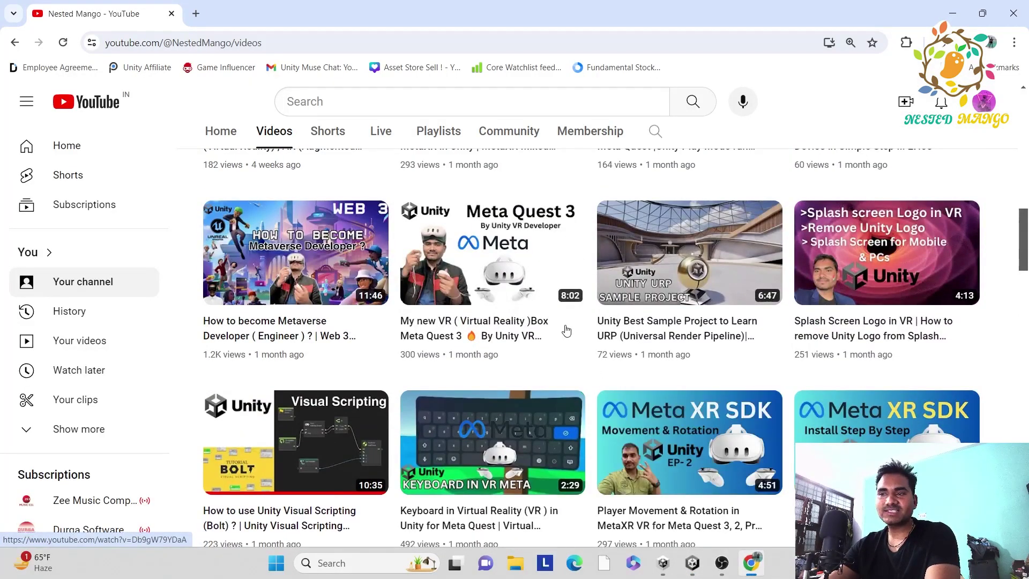
pyautogui.scroll(2, 490, 239)
pyautogui.scroll(3, 514, 247)
pyautogui.scroll(3, 547, 254)
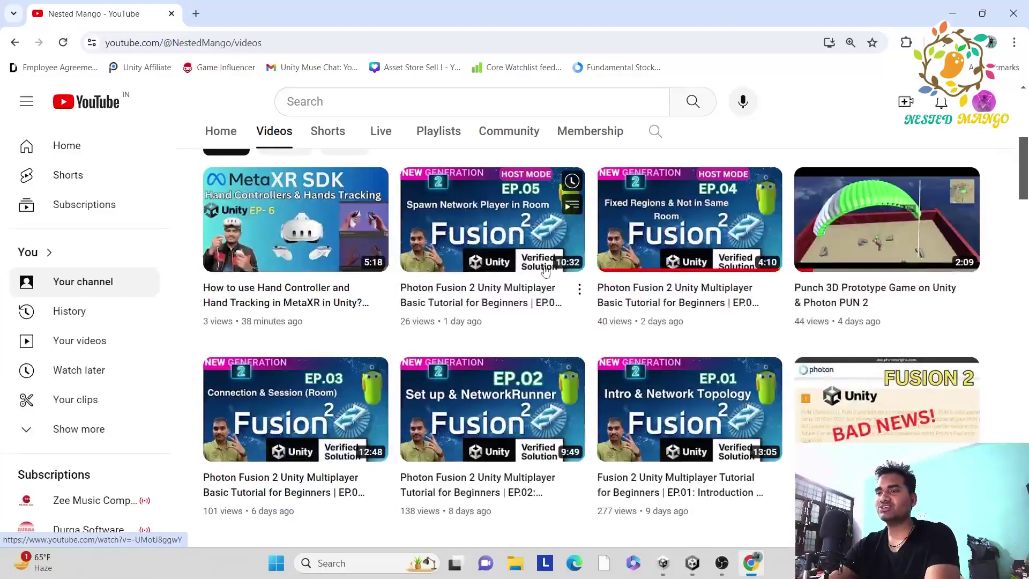
pyautogui.scroll(3, 579, 263)
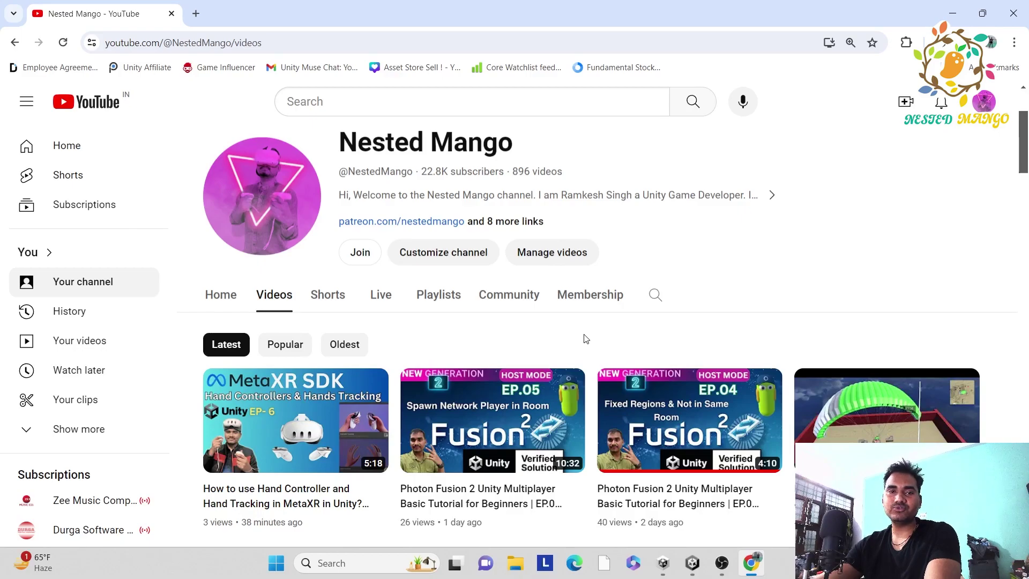
pyautogui.scroll(-2, 585, 338)
pyautogui.scroll(-2, 471, 346)
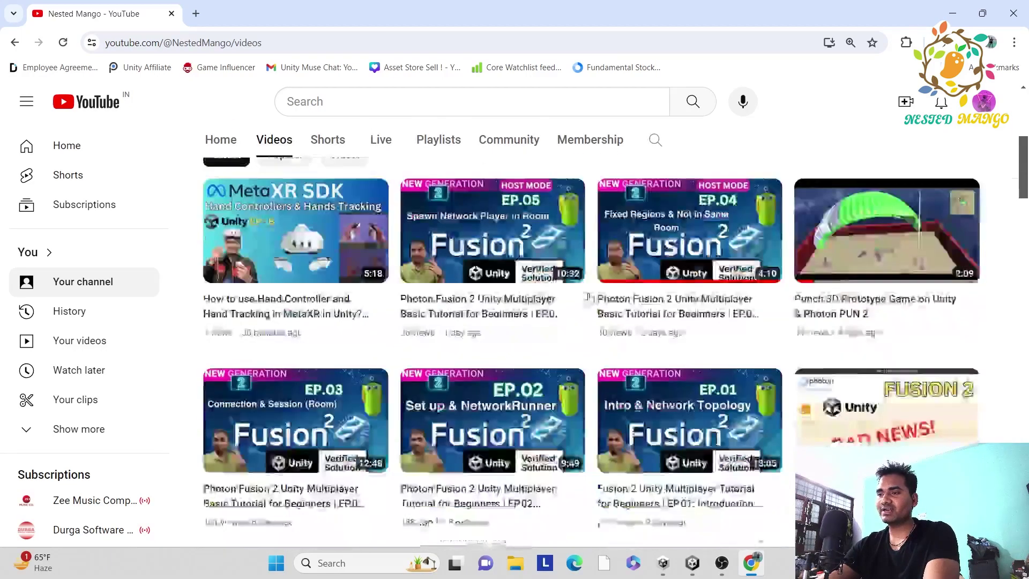
pyautogui.scroll(4, 630, 353)
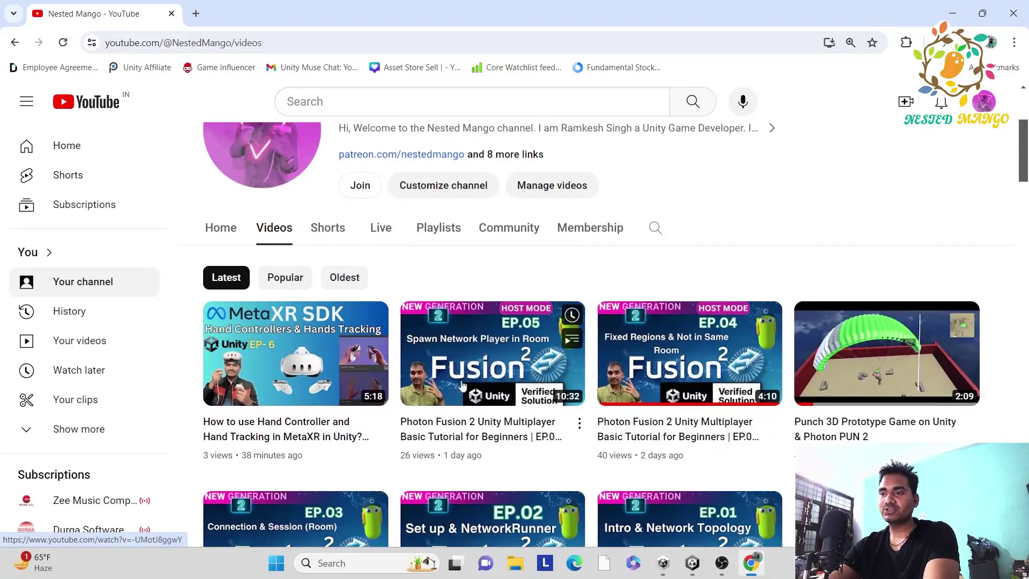